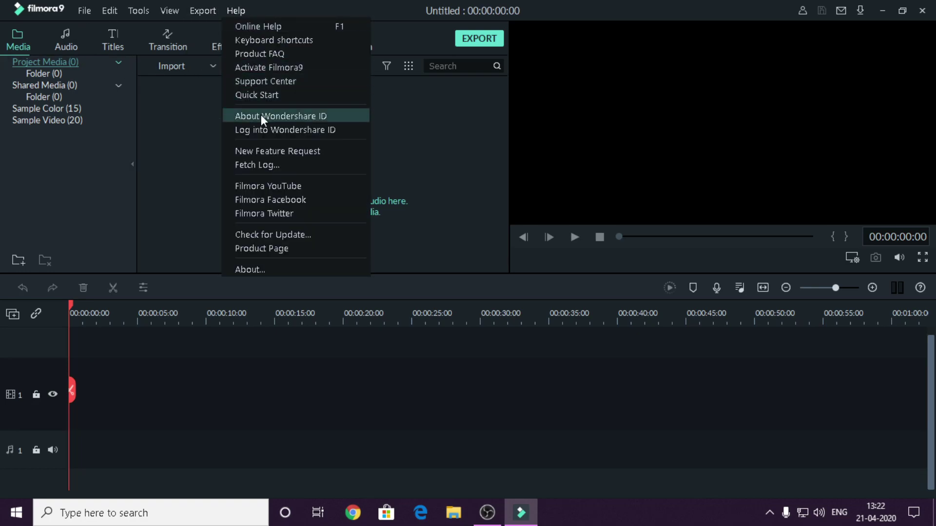
Step: Check the Filmora9 license activation status, then dismiss the activated confirmation
click(260, 67)
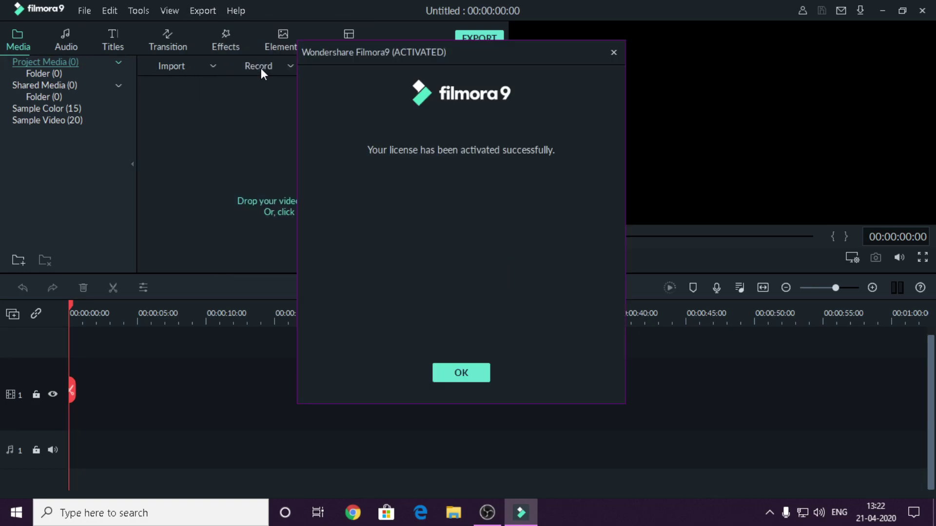
click(451, 374)
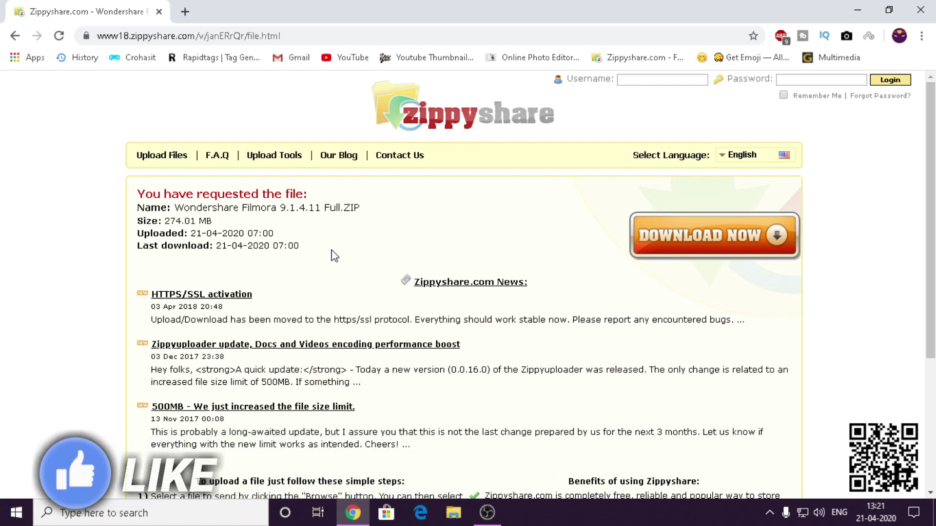
Step: Close Chrome and open the Filmora 9.1.4.11 ZIP from the Downloads folder
click(933, 6)
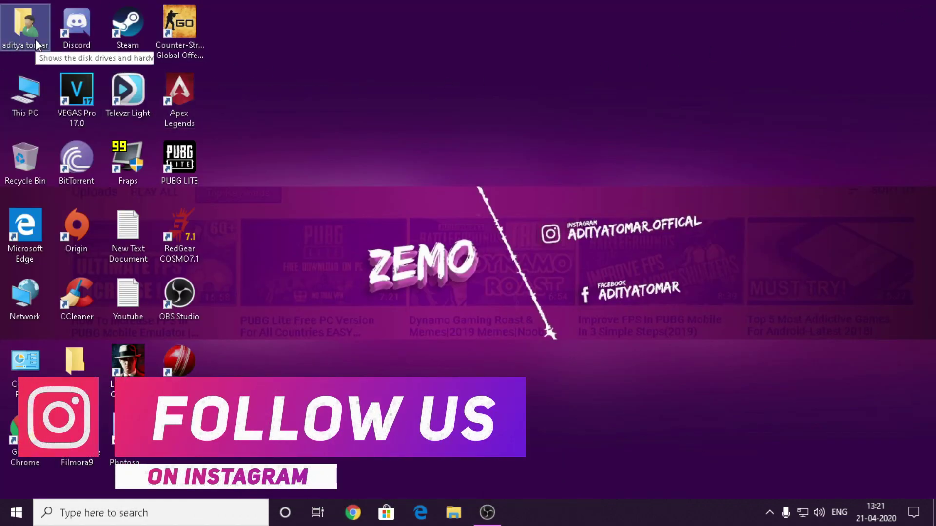
double_click(25, 29)
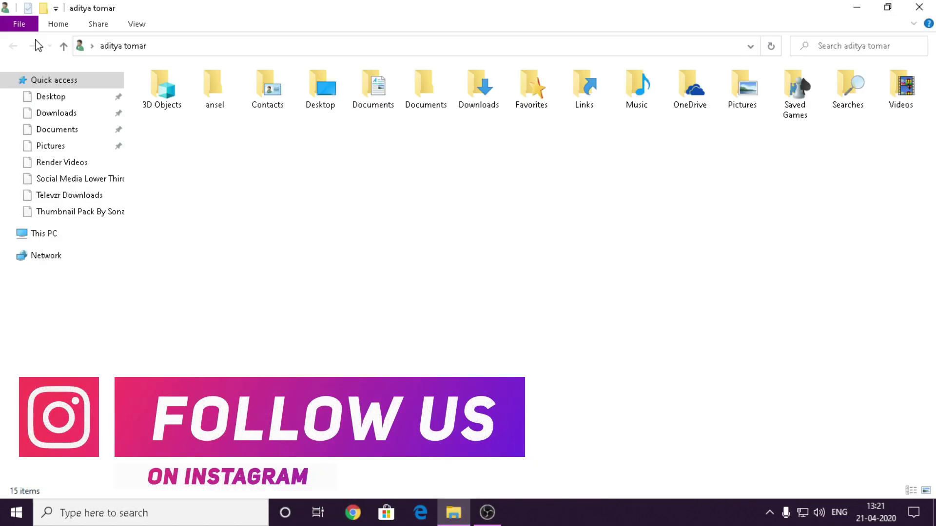
double_click(483, 107)
double_click(202, 245)
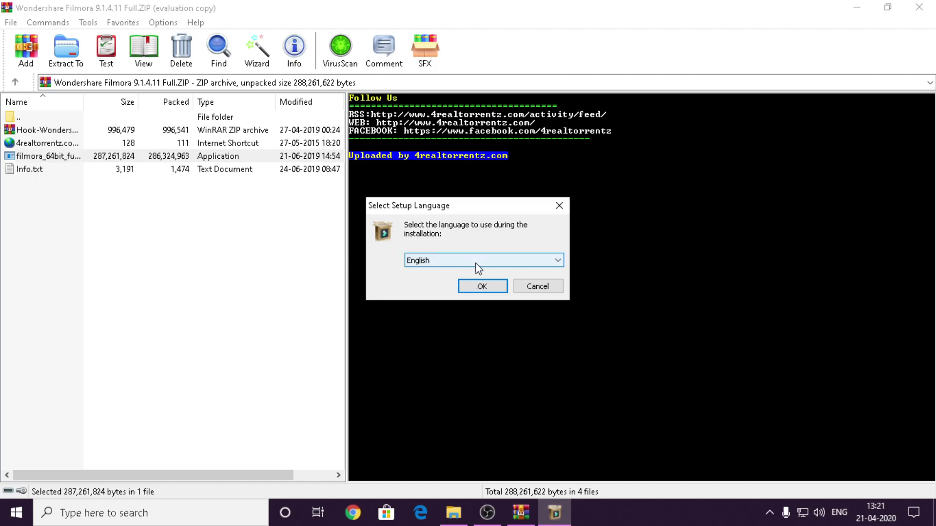
Step: Choose English for the Filmora setup and dismiss the another-version-installed prompt
click(476, 284)
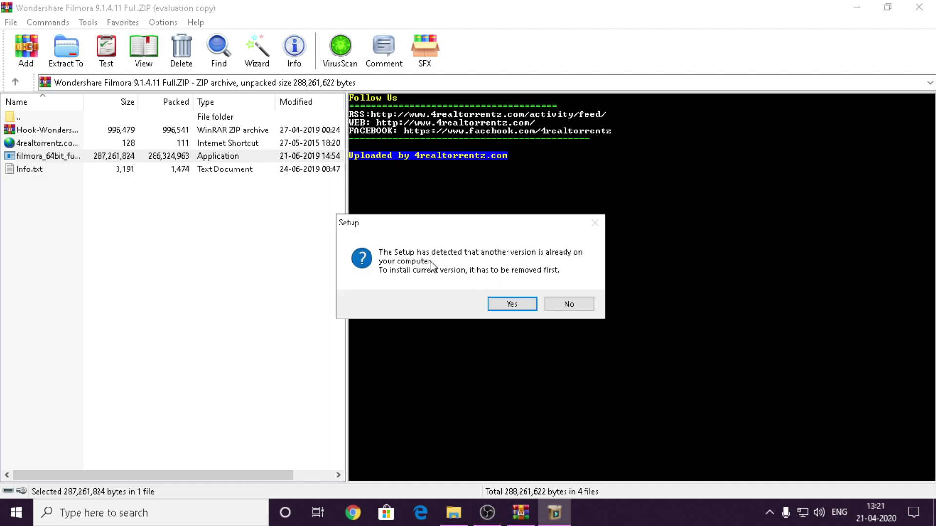
click(564, 304)
click(243, 244)
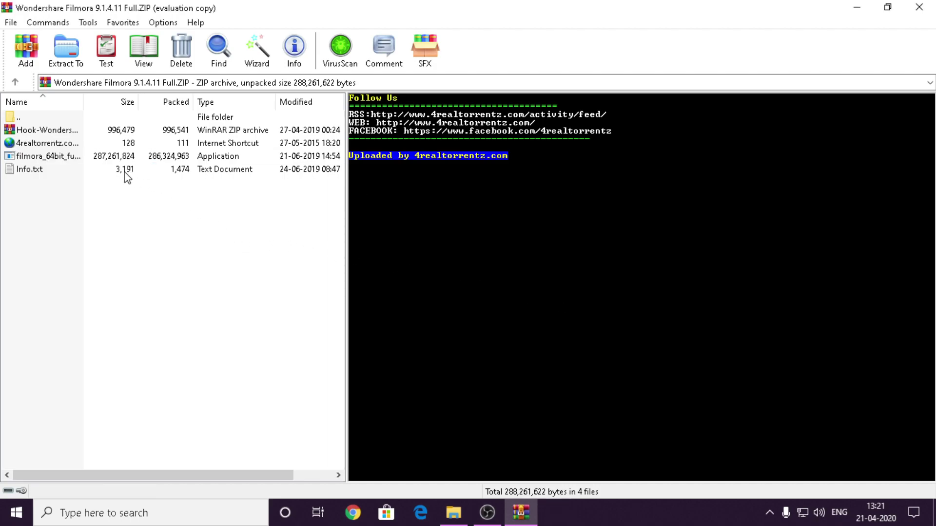
Step: Open the nested Hook archive, select PYG64.dll and winmm.dll, then leave it
click(42, 131)
double_click(43, 131)
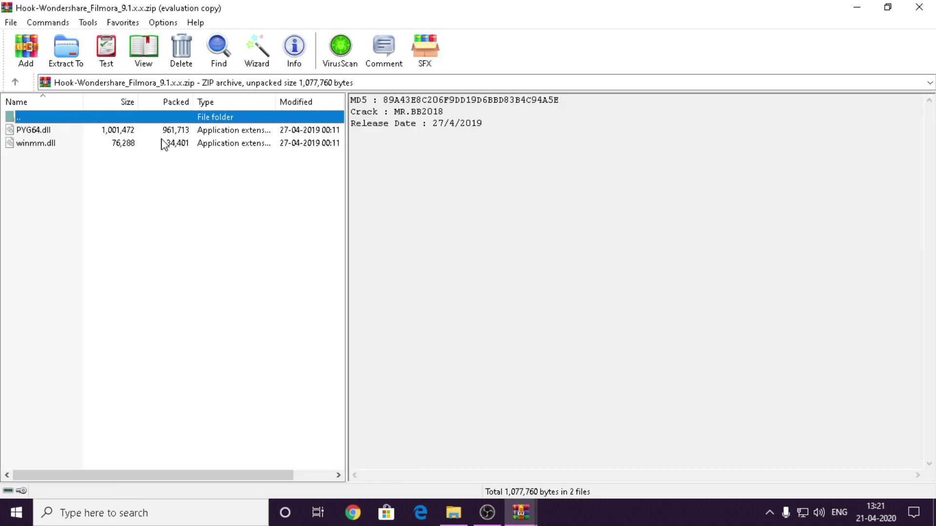
drag(65, 164, 42, 130)
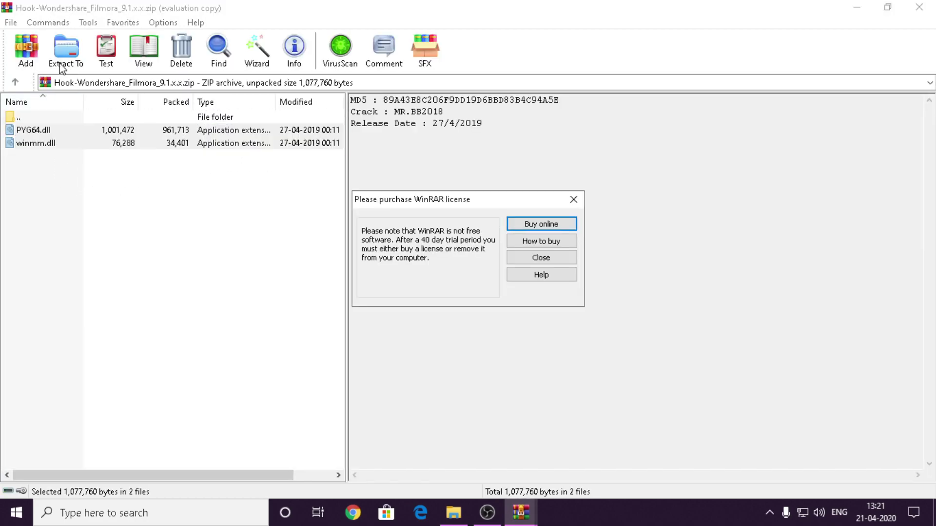
click(569, 195)
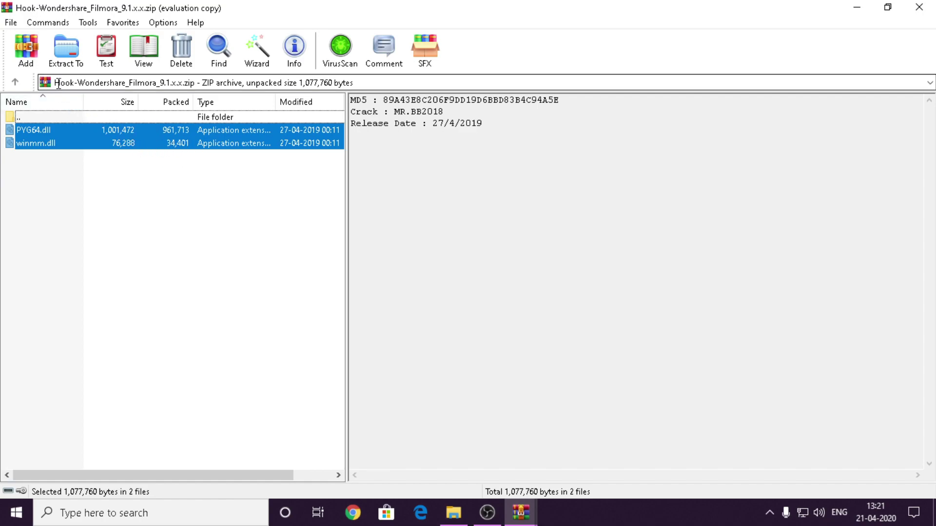
click(14, 82)
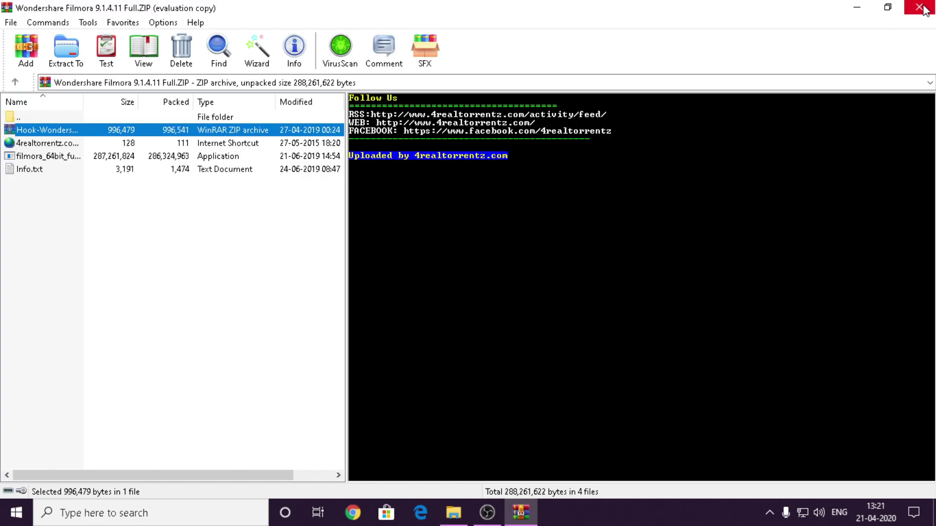
Step: Close WinRAR, refresh the desktop, and launch the Wondershare Filmora9 shortcut
click(918, 8)
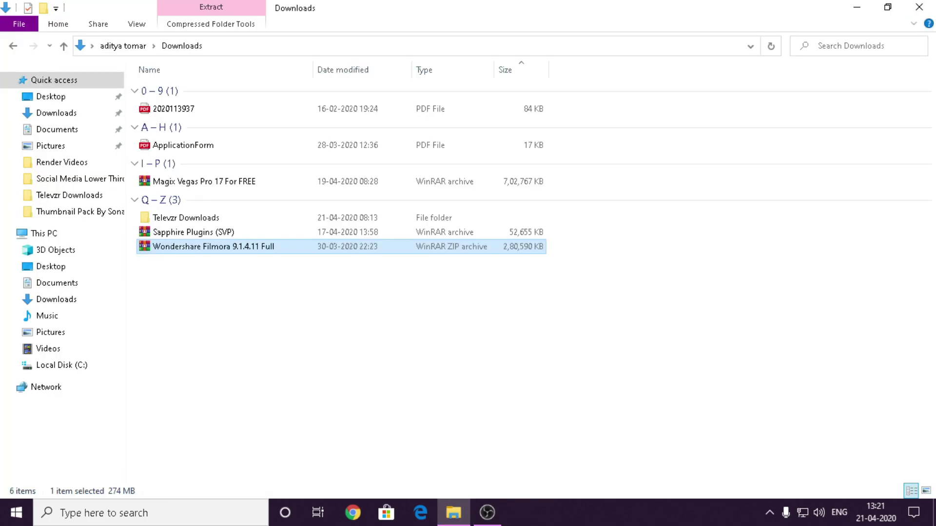
key(super+d)
right_click(452, 90)
click(474, 130)
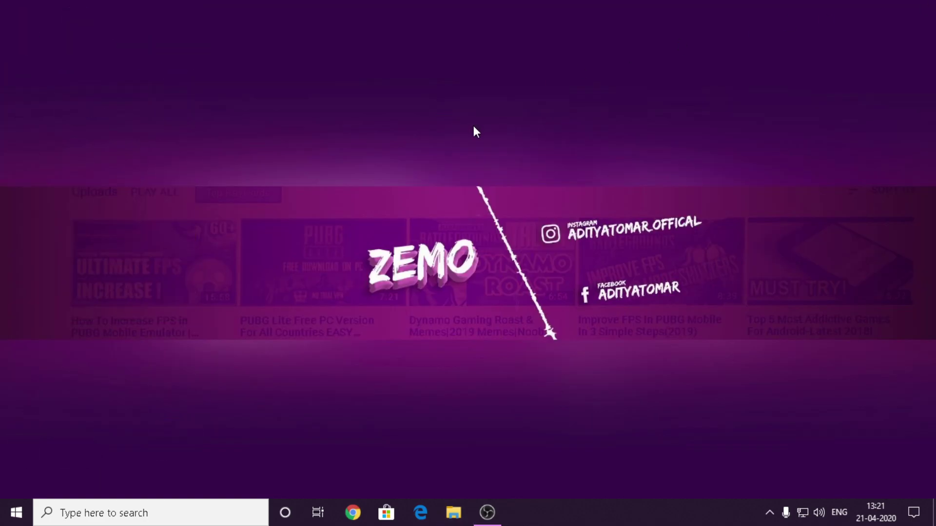
double_click(77, 437)
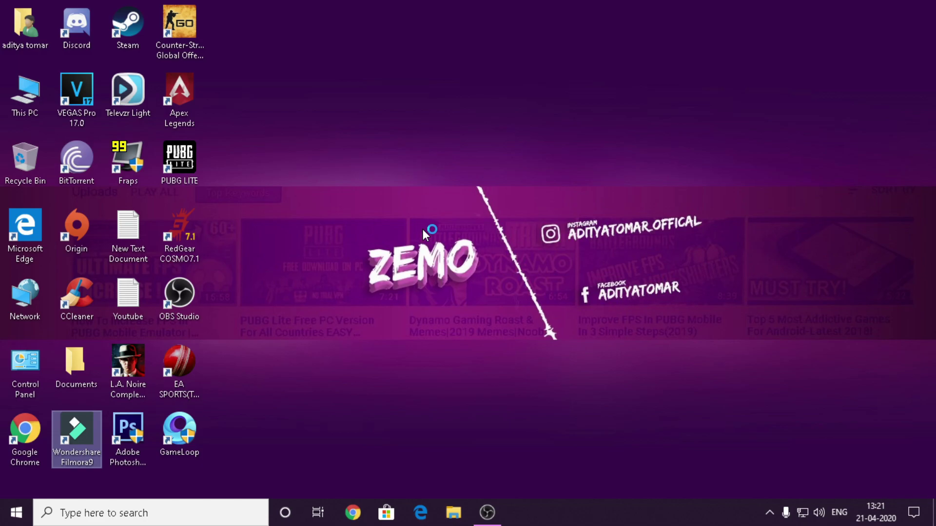